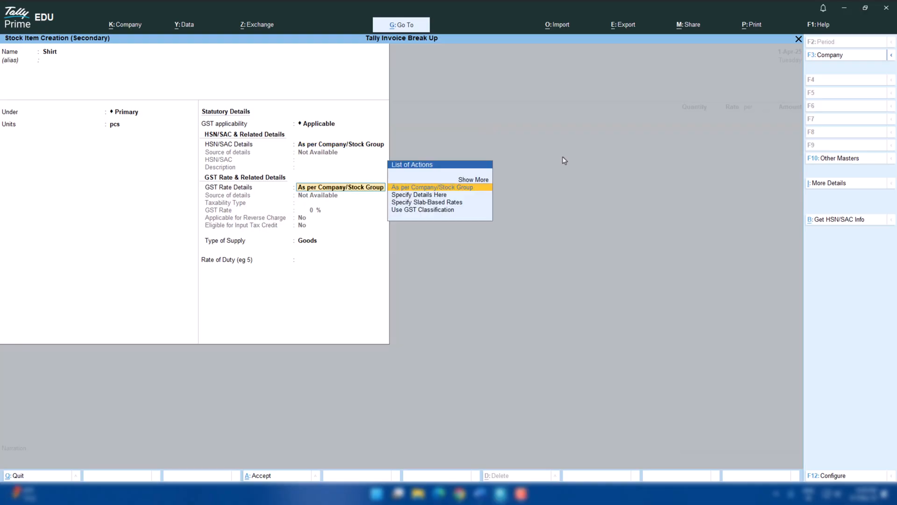
Finish creating the Shirt stock item and enter it in the sales voucher with 1,000 pcs at a rate of 2,000.
key("Return")
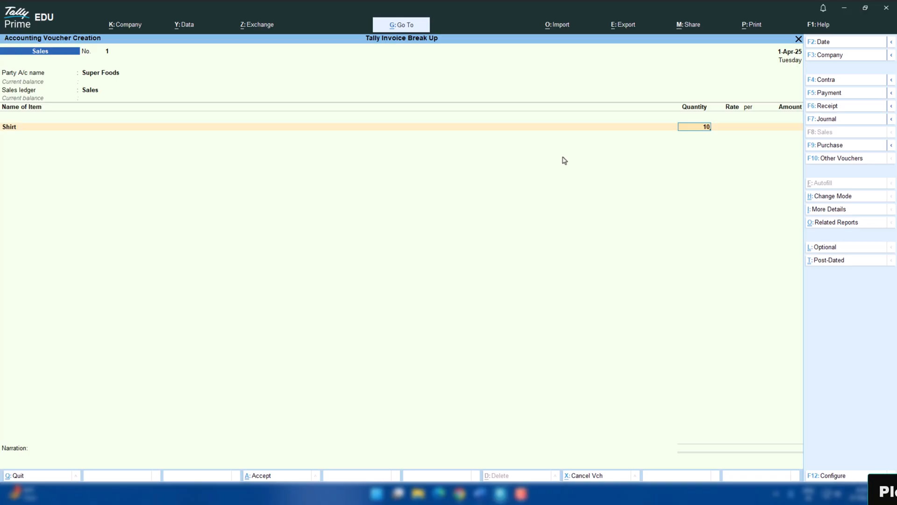
type("1000")
key("Return")
key("Return")
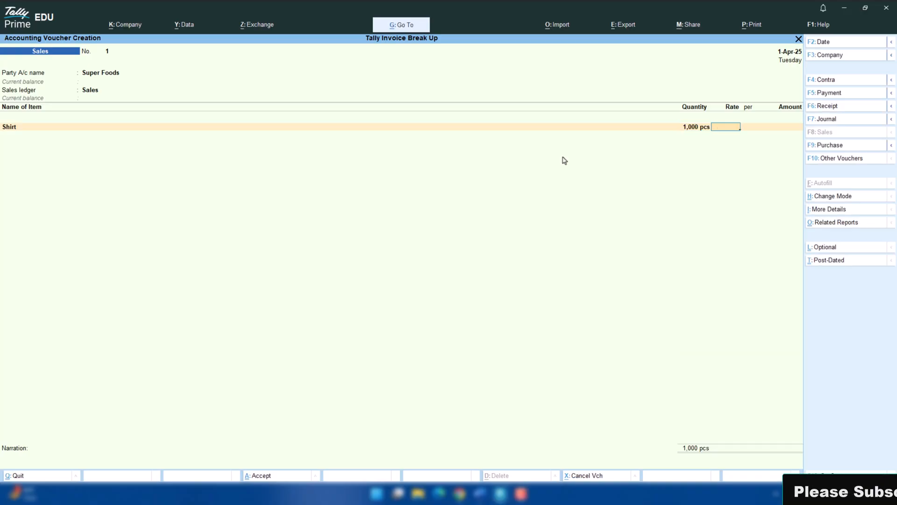
type("2000")
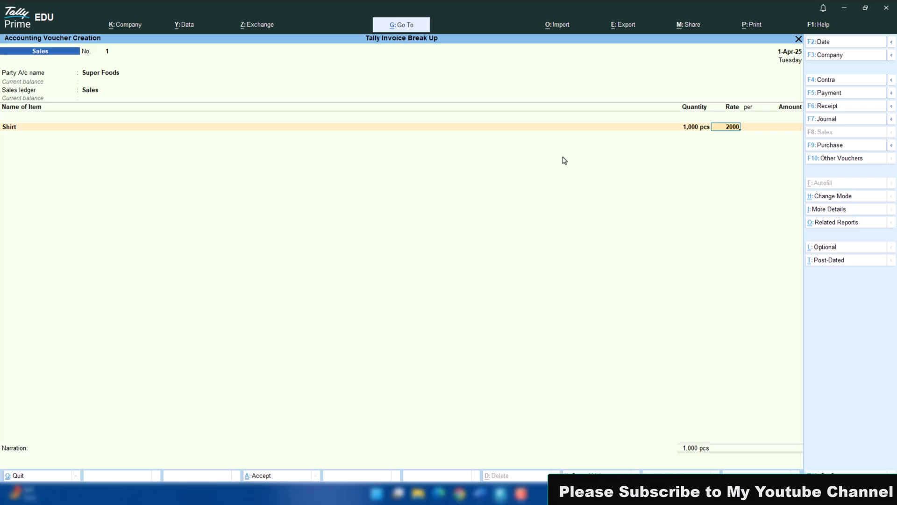
key("Return")
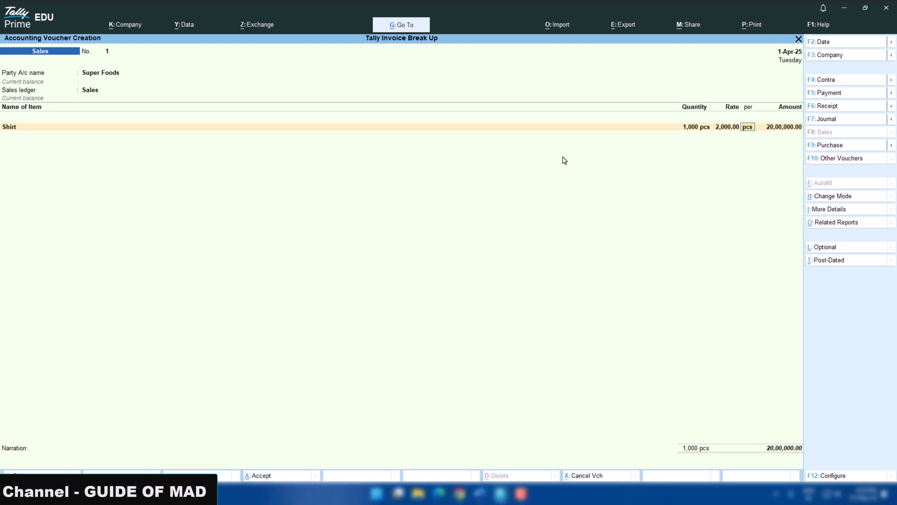
Finish the item list, accept the blank e-Way Bill details and accept the bill-wise details screen for Super Foods.
key("Return")
key("Return")
key("Return")
key("Return")
key("Return")
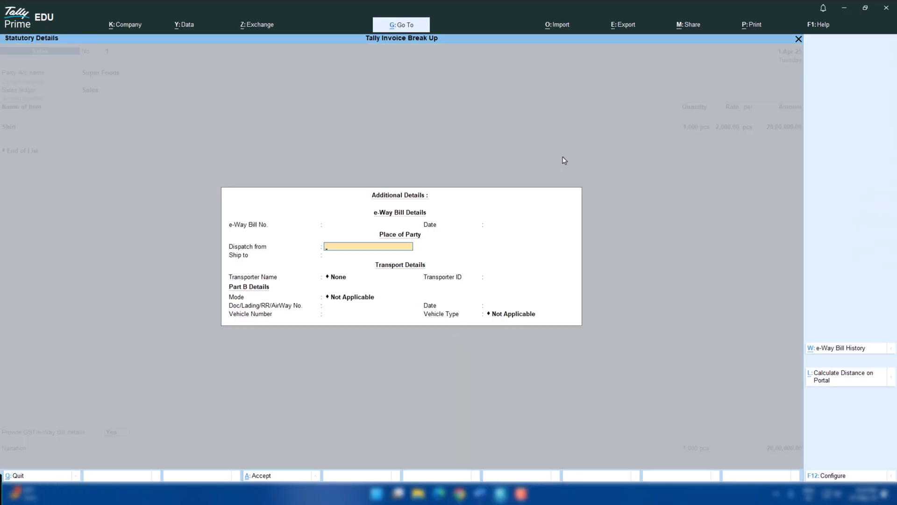
key("ctrl+a")
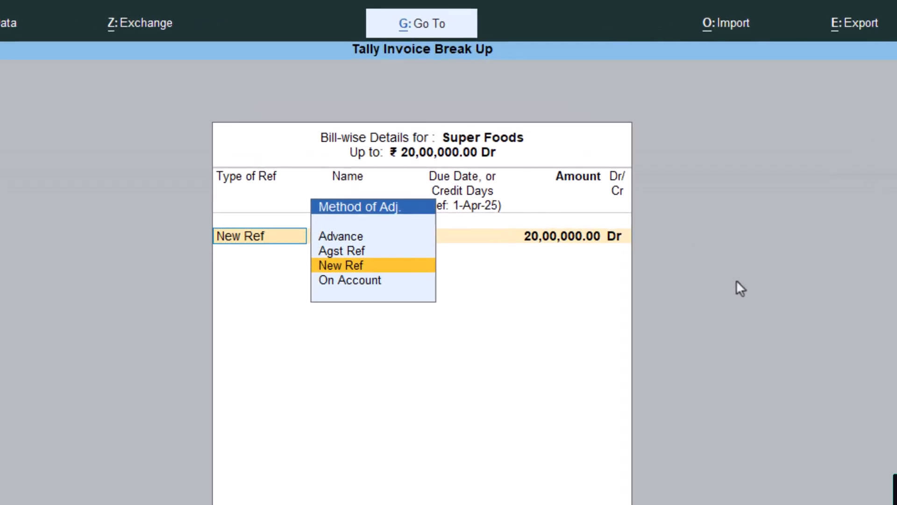
key("ctrl+a")
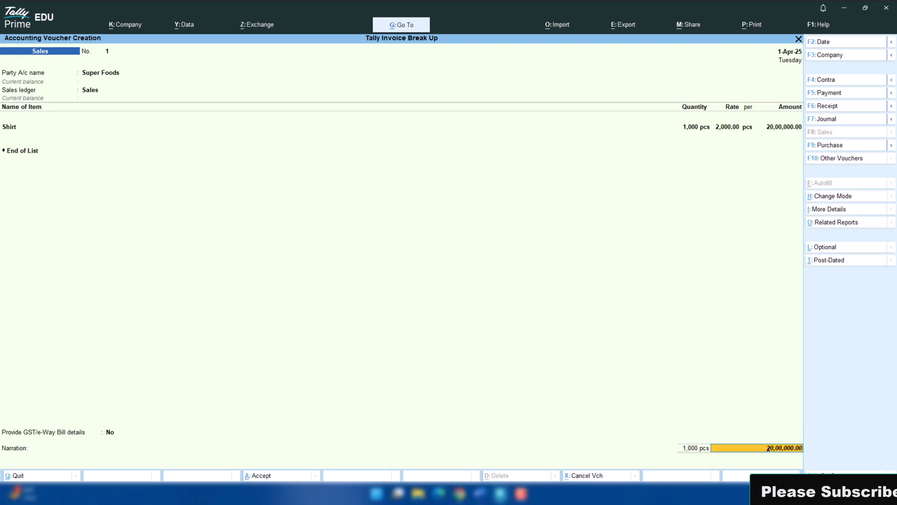
Keep Use default Bill-wise details for Bill Allocation at No in the voucher configuration and reopen the bill-wise details.
key("F12")
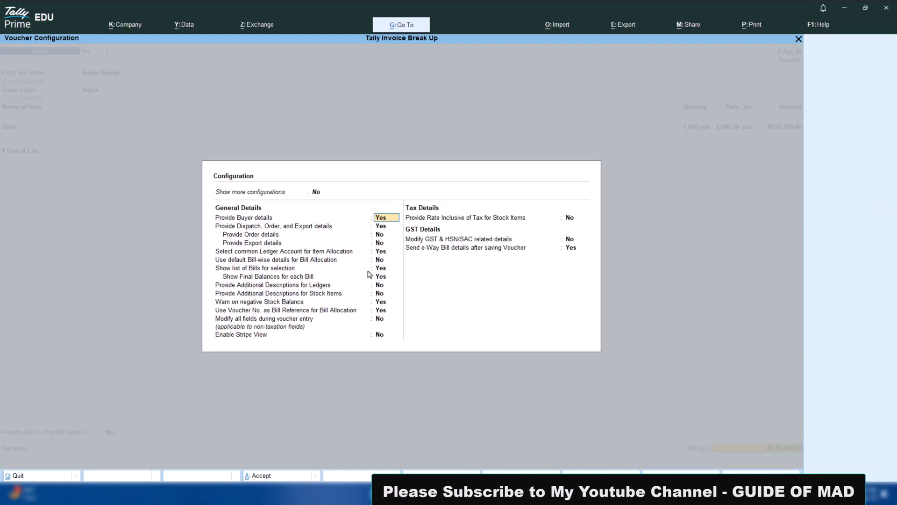
left_click(387, 262)
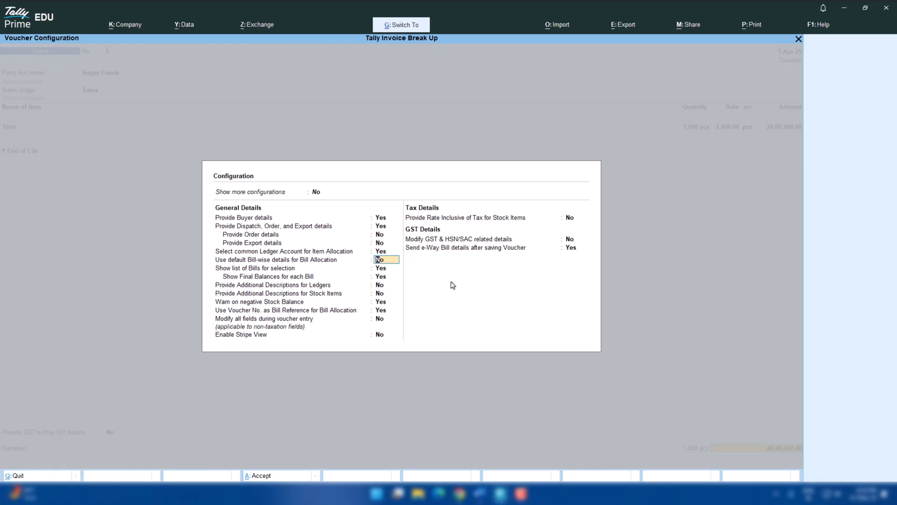
key("ctrl+a")
key("Return")
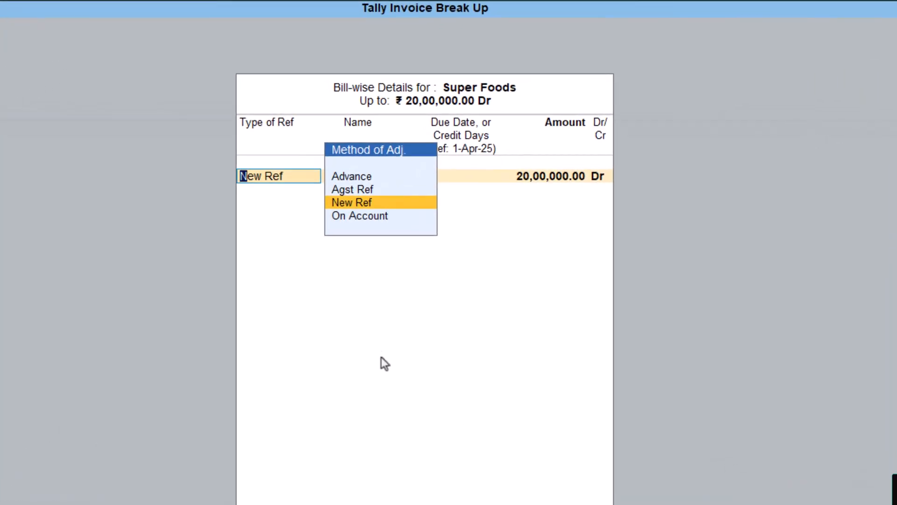
Allocate 5,00,000 Dr of the Super Foods bill to New Ref 1 with 30 credit days.
key("Return")
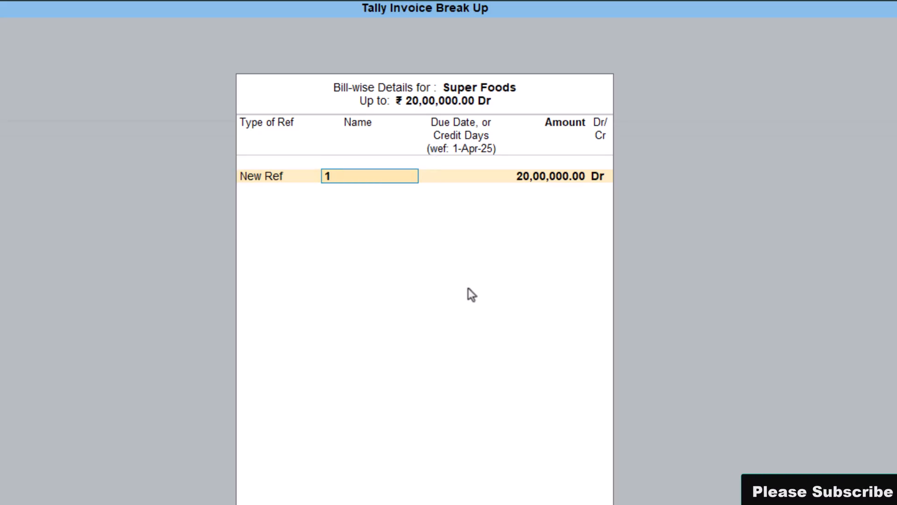
key("Return")
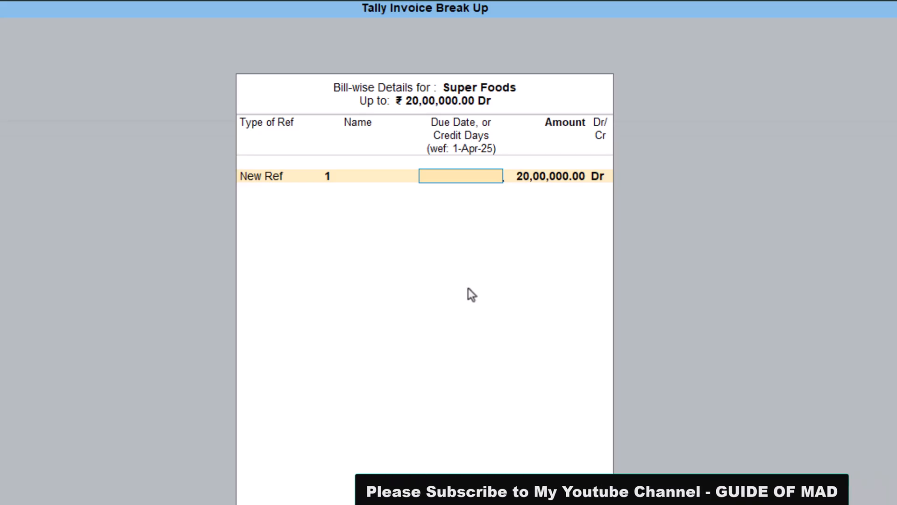
type("30")
key("Return")
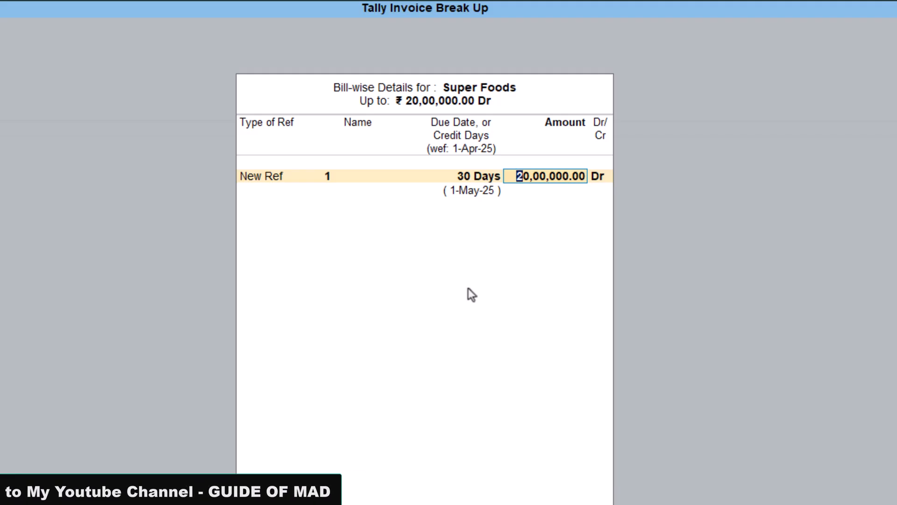
type("5,00,00")
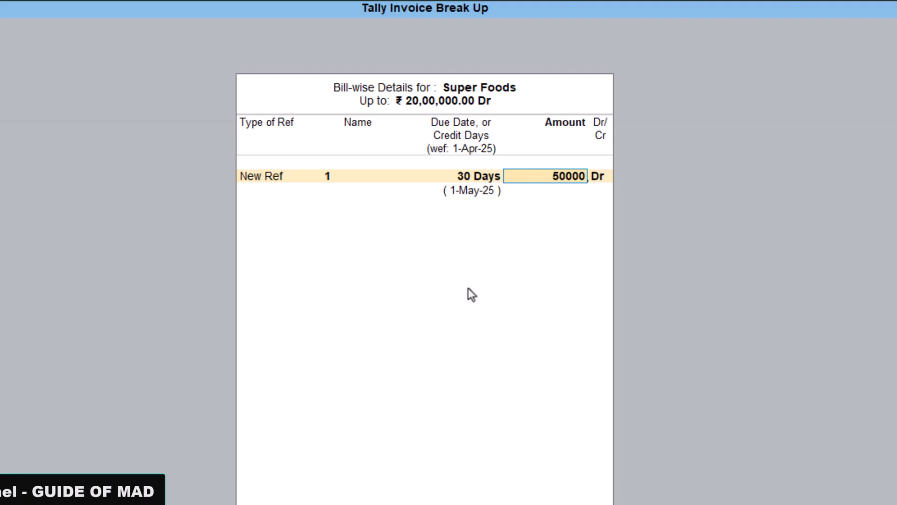
type("0")
key("Return")
key("Return")
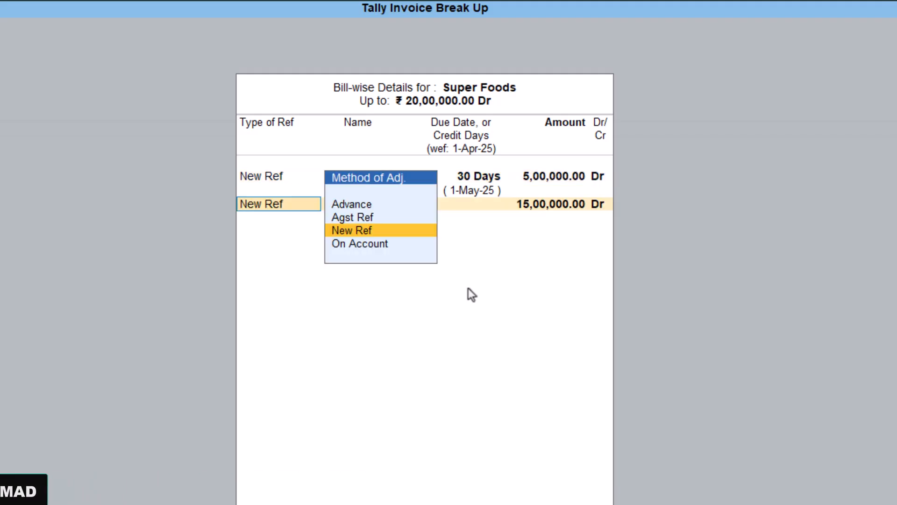
Allocate 7,80,000 Dr of the bill to New Ref 2 with 60 credit days.
key("Return")
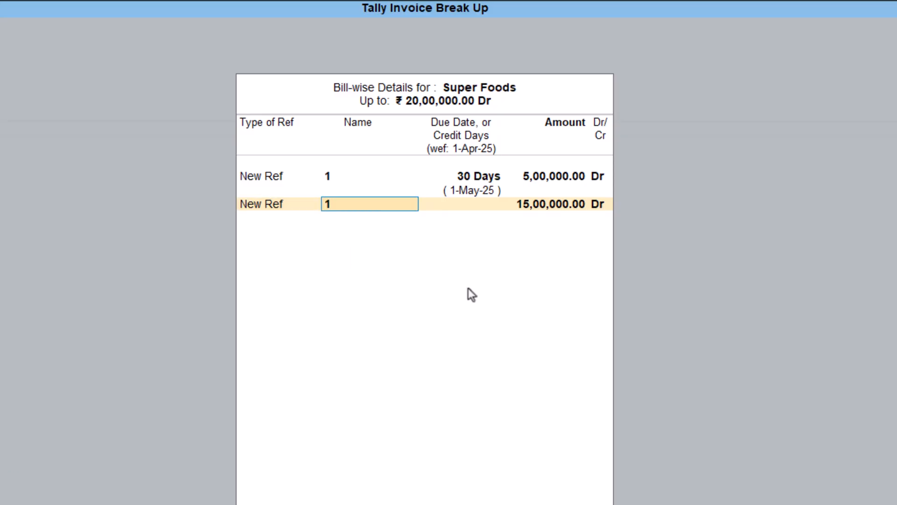
key("Return")
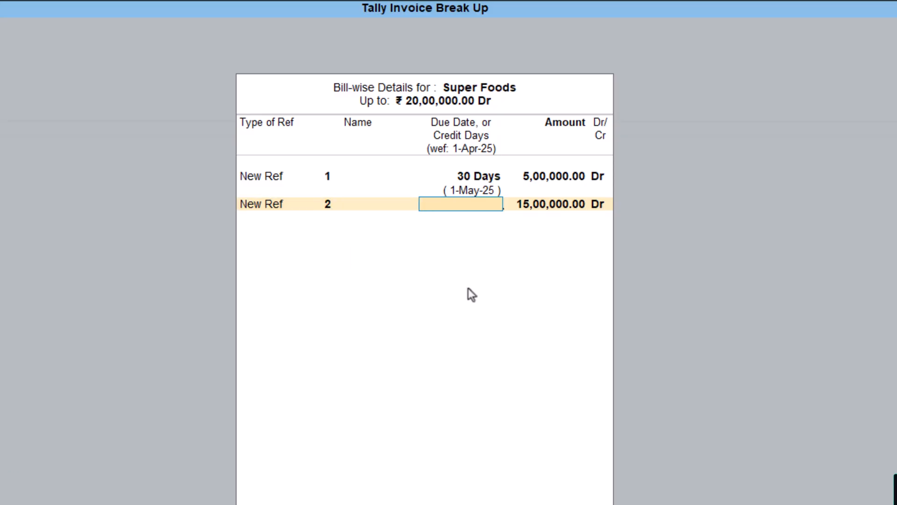
type("60")
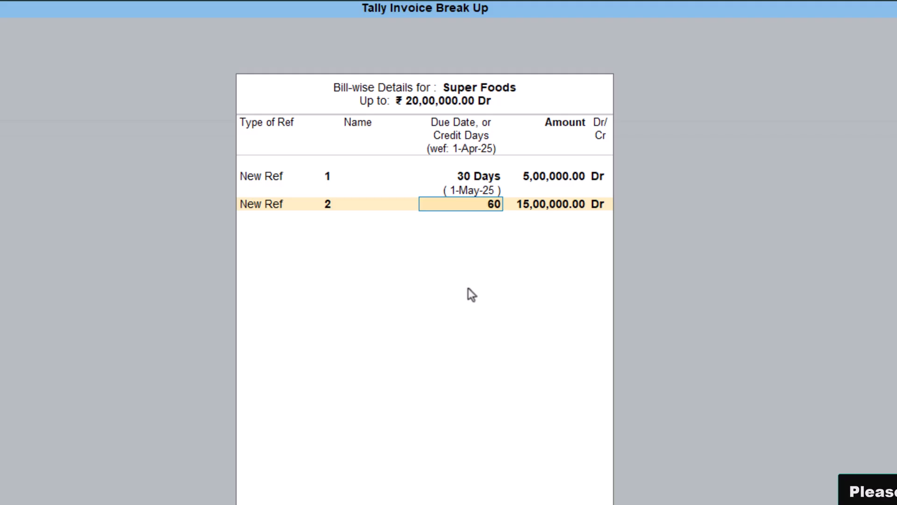
key("Return")
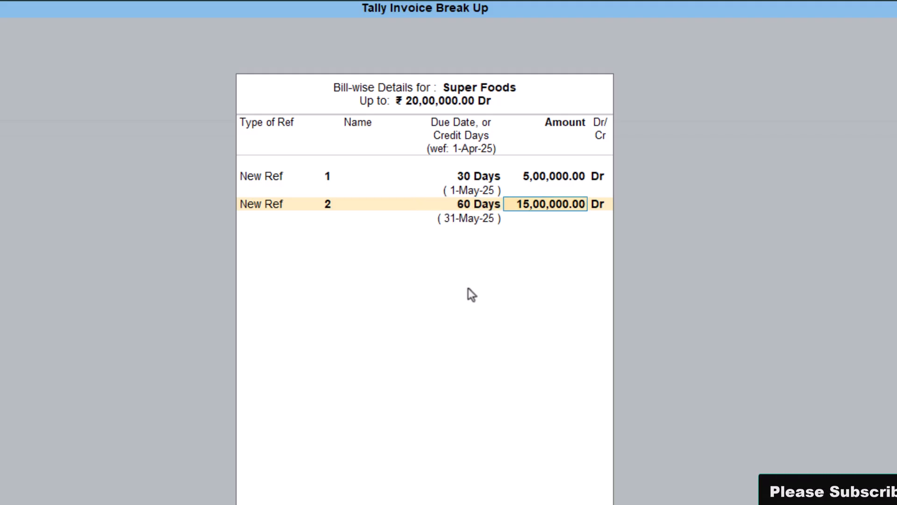
type("78")
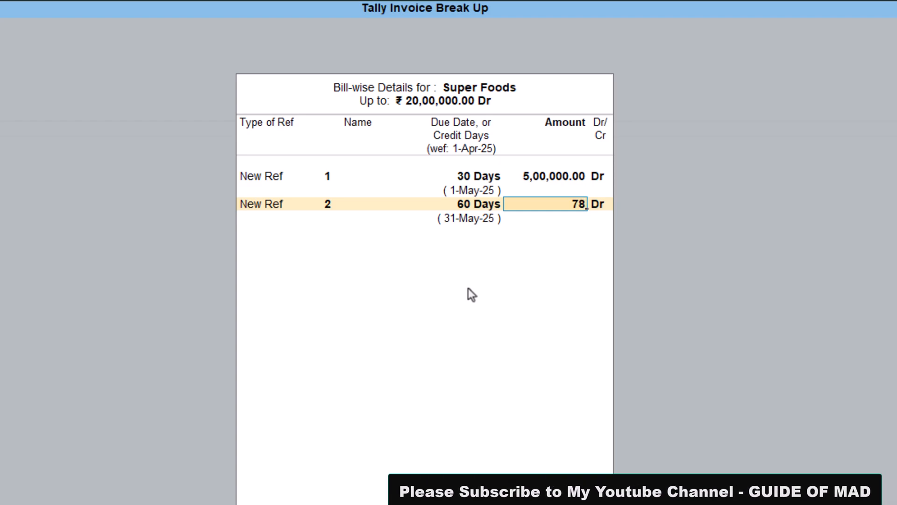
type("0000")
key("Return")
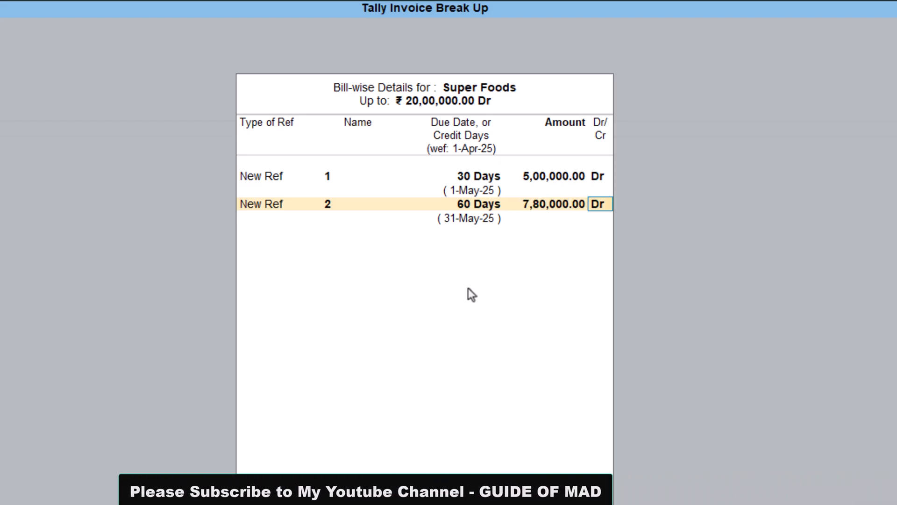
key("Return")
Allocate the remaining 7,20,000 Dr of the bill to New Ref 3 with 90 credit days.
key("Return")
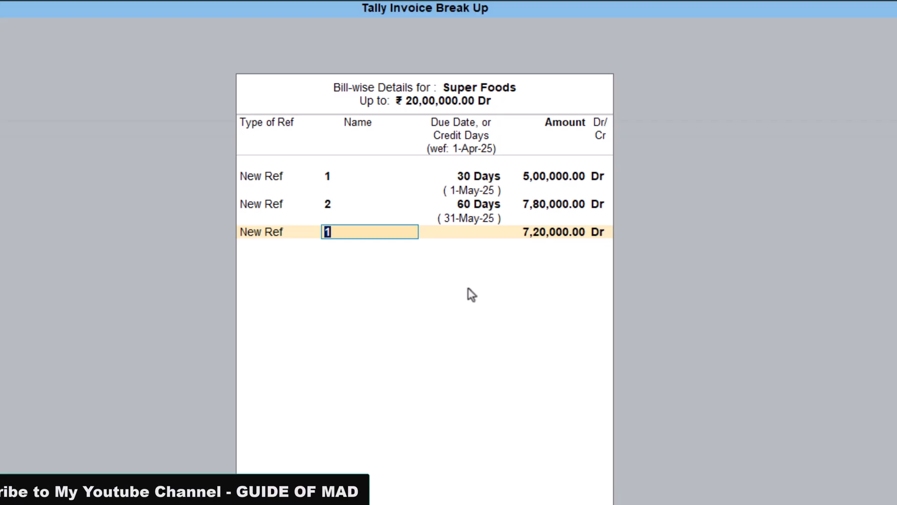
type("3")
key("Return")
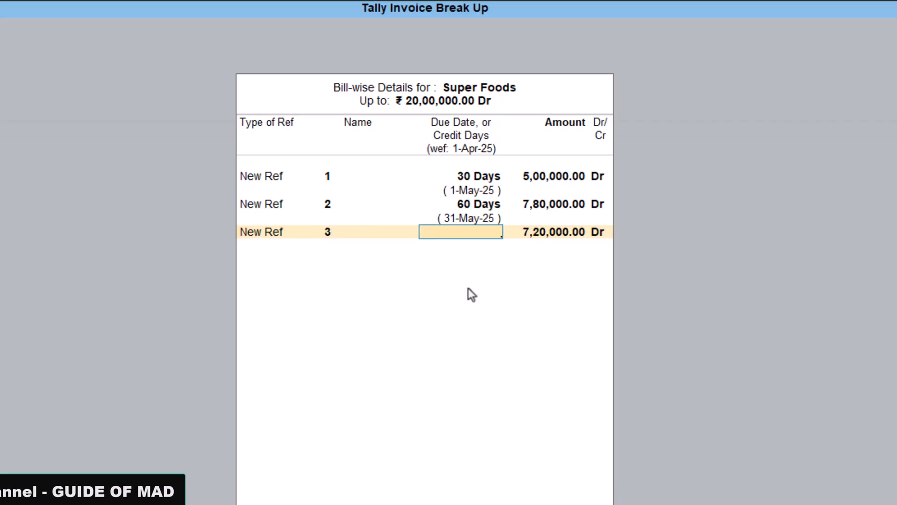
type("0")
key("BackSpace")
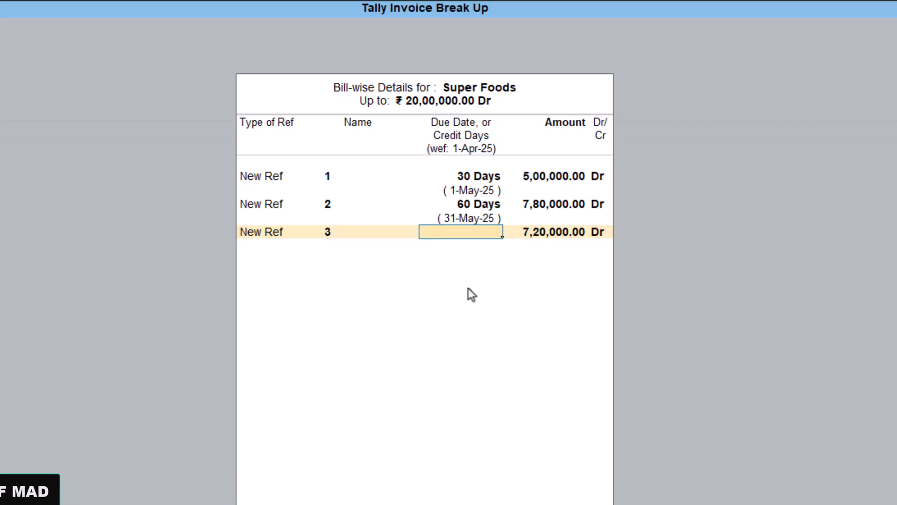
type("90")
key("Return")
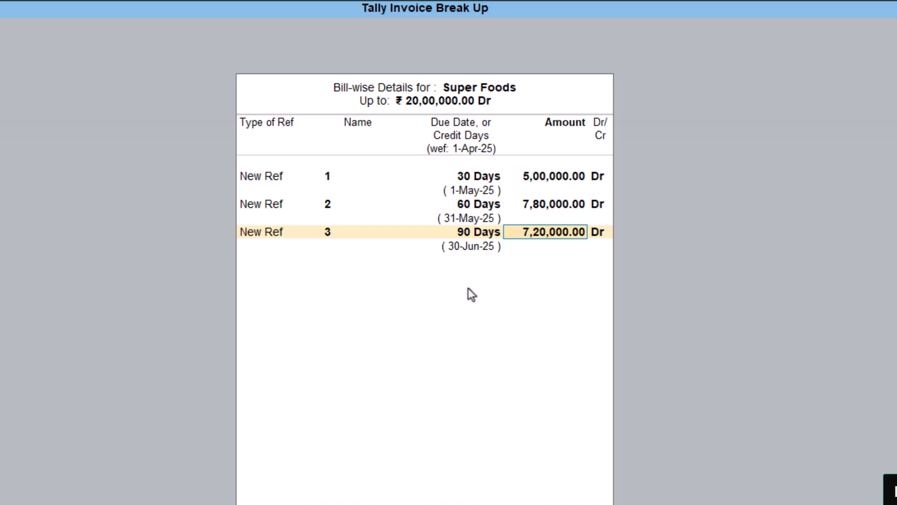
key("Return")
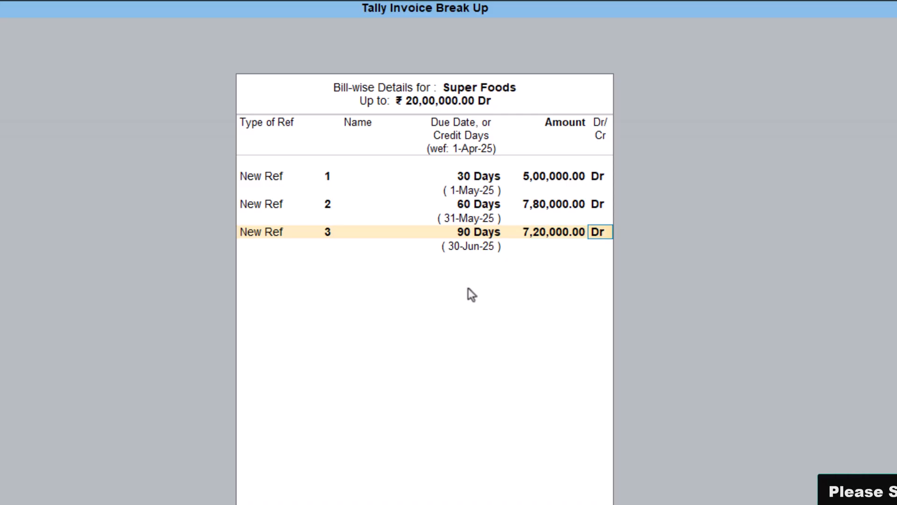
key("Return")
Accept the sales voucher, dismiss the e-Way Bill warning and return to the Gateway of Tally.
key("Return")
key("Return")
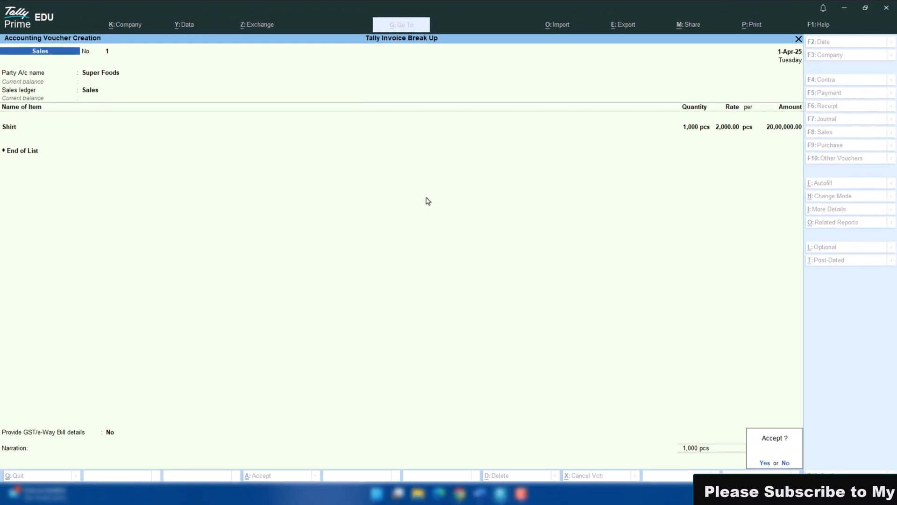
key("Return")
key("Return")
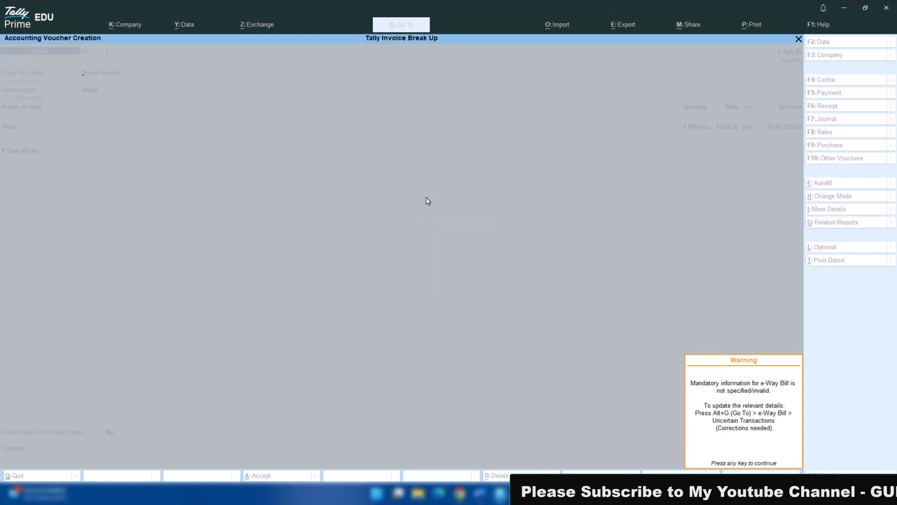
key("Return")
key("Escape")
key("Return")
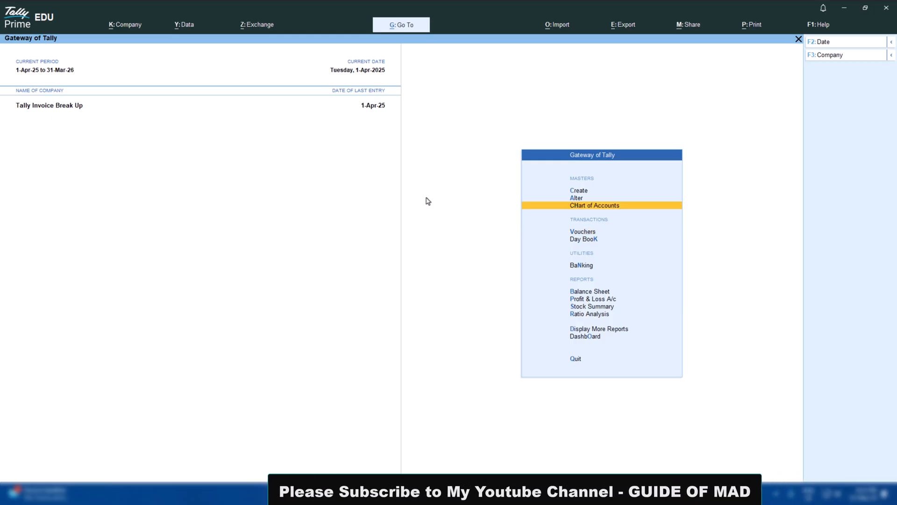
Open voucher entry and switch it to a receipt voucher.
key("Down")
key("Down")
key("Up")
key("Return")
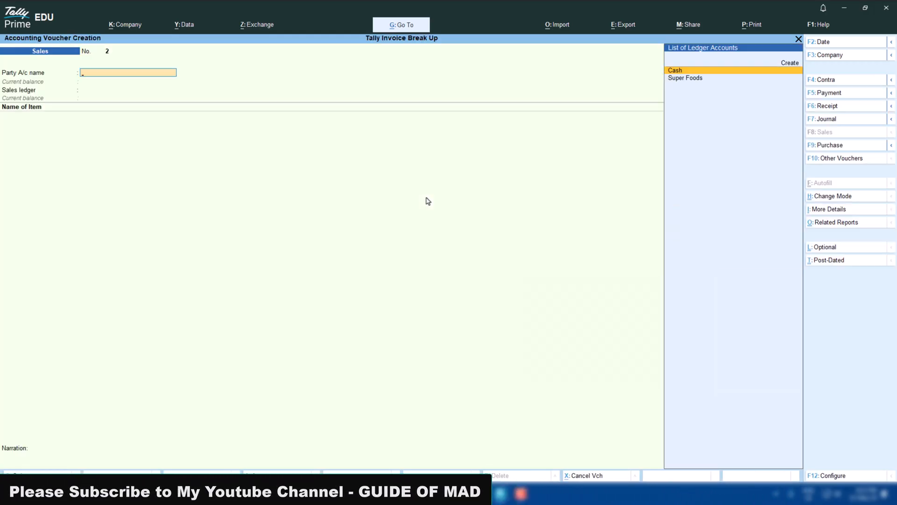
left_click(826, 107)
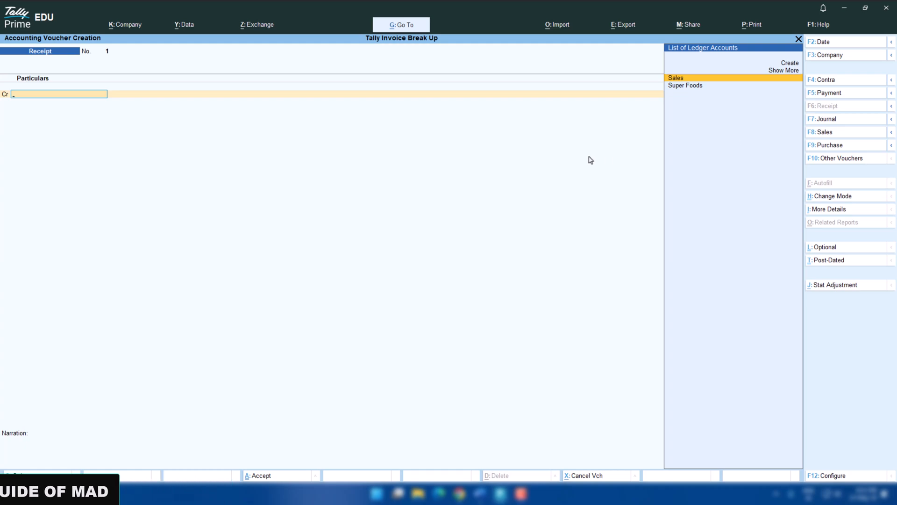
Credit Super Foods with 40,000 and display its pending bills for an Agst Ref adjustment.
key("Down")
key("Return")
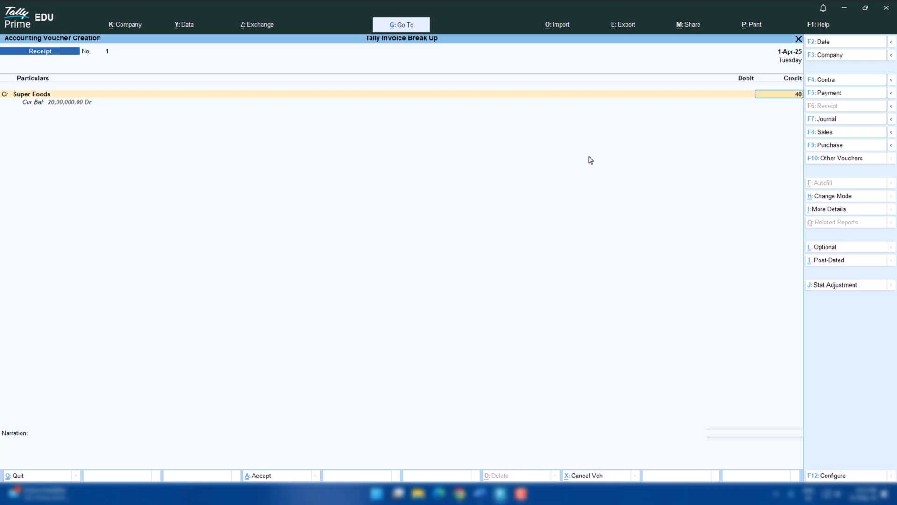
key("Return")
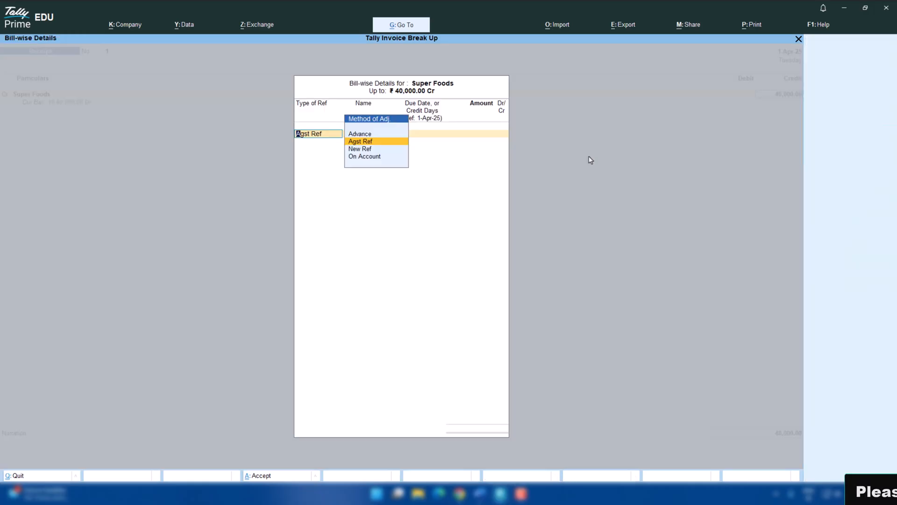
key("Return")
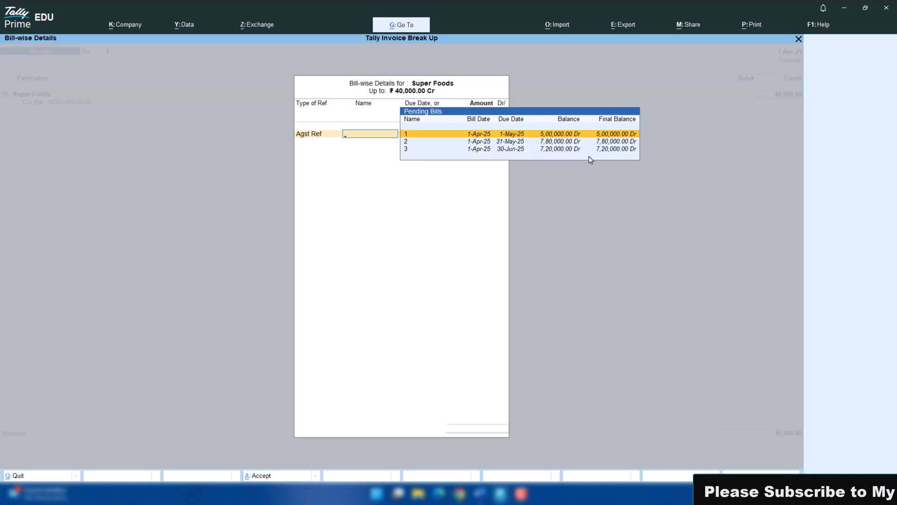
Discard the unsaved receipt voucher and return to the Gateway of Tally.
key("Escape")
key("Escape")
key("y")
key("Escape")
key("y")
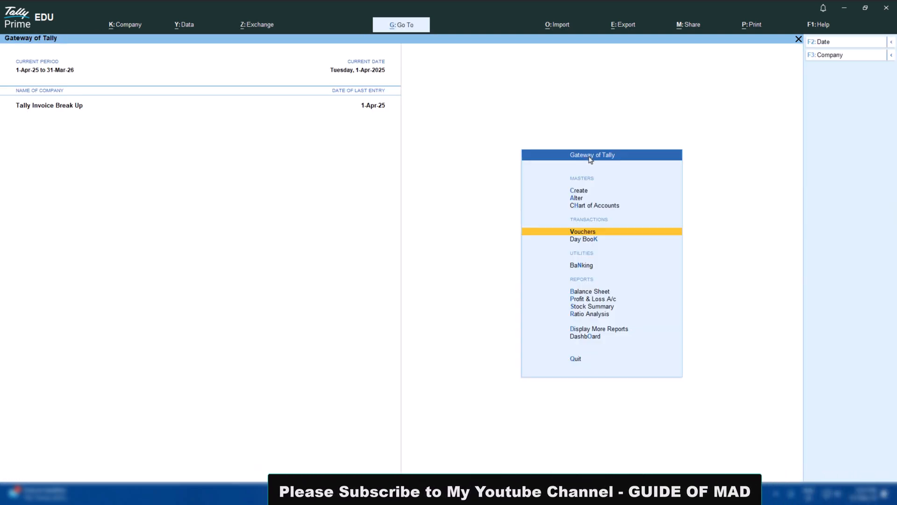
Display the Outstanding Ledger Bills report for the Super Foods ledger.
key("alt+g")
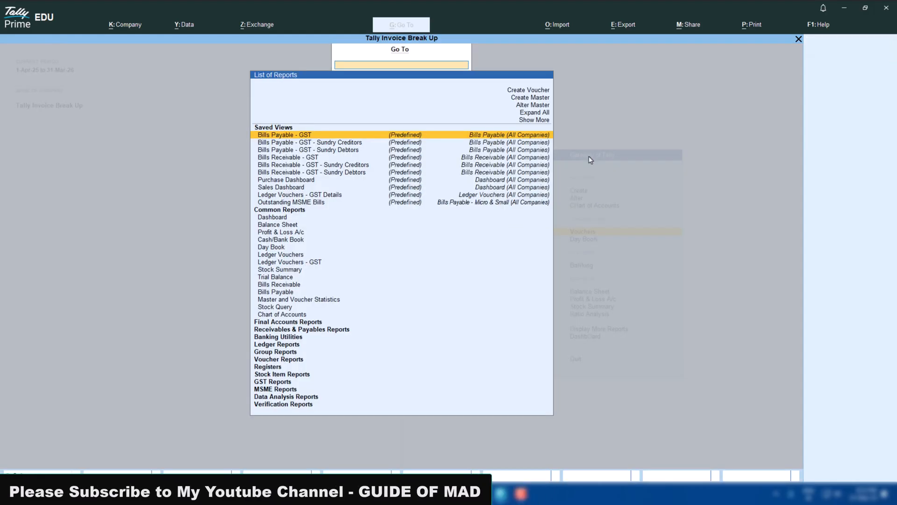
type("Out")
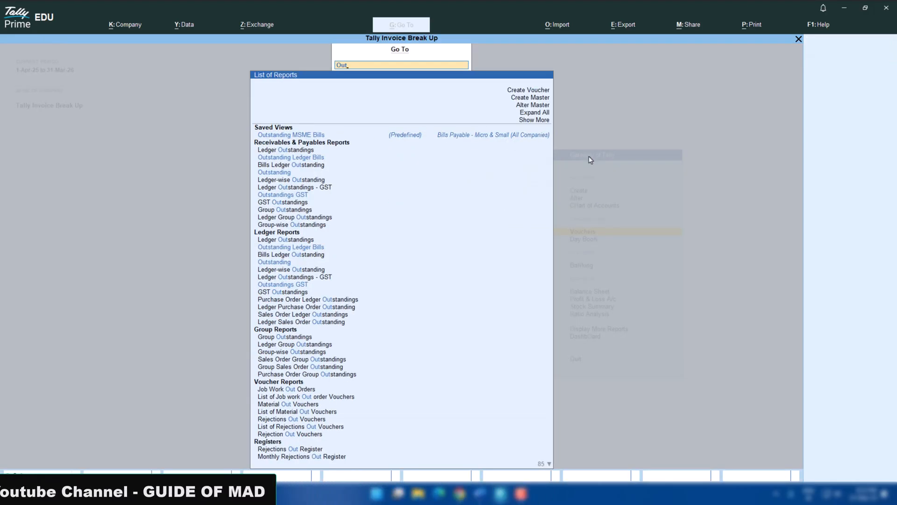
key("Down")
key("Down")
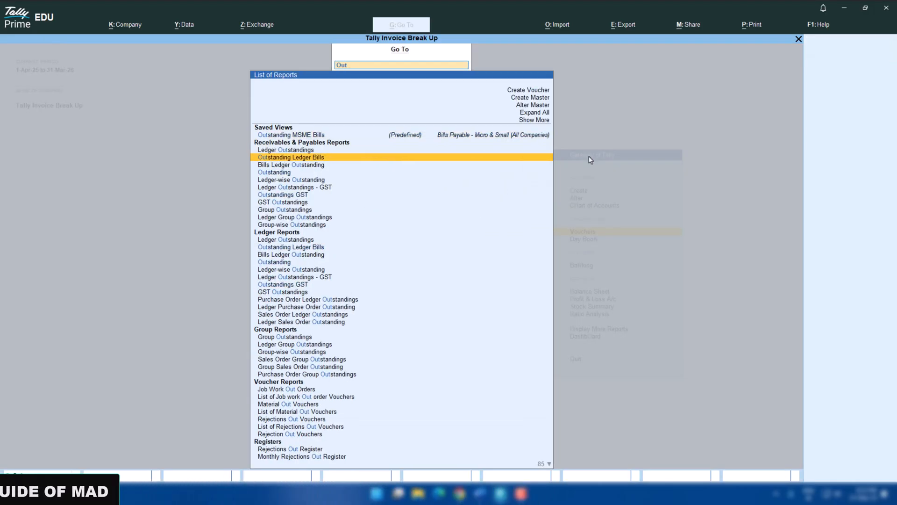
key("Return")
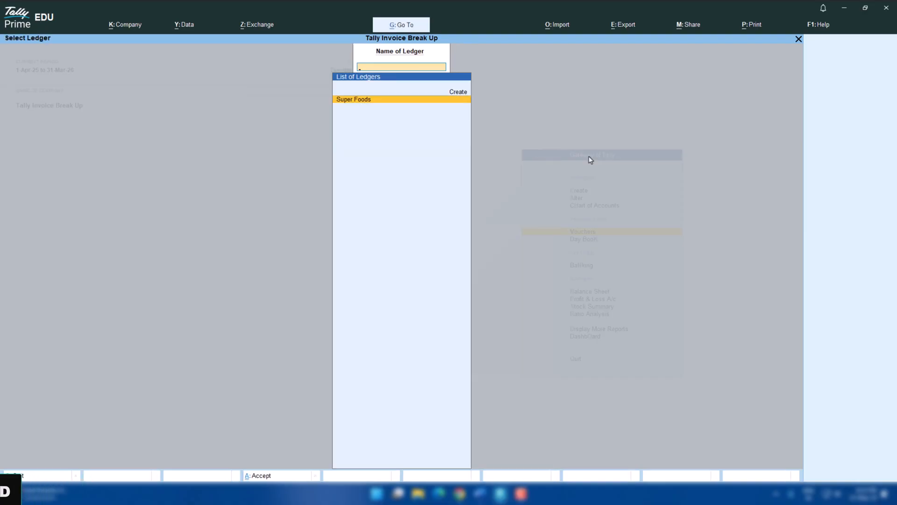
key("Return")
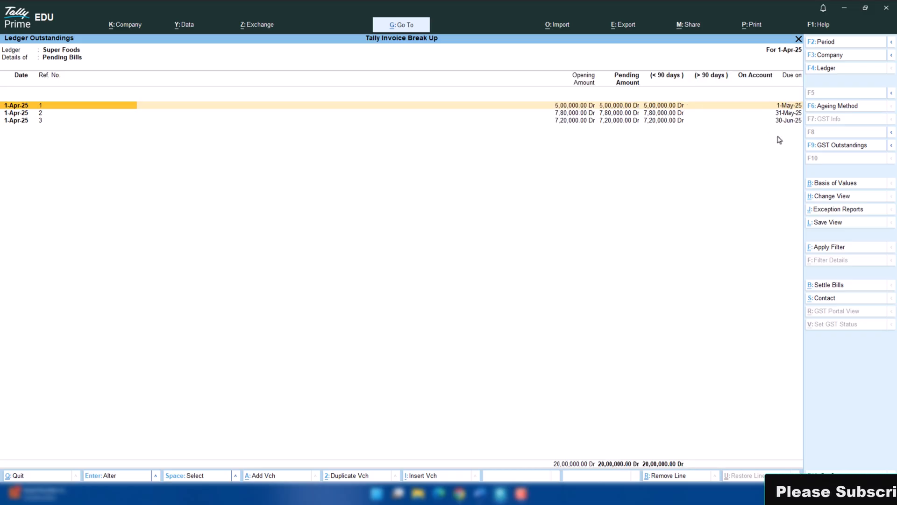
Set the report's ageing method to Ageing by Bill Date and accept the ageing periods of 0 to 90 and 90 to 0.
left_click(831, 106)
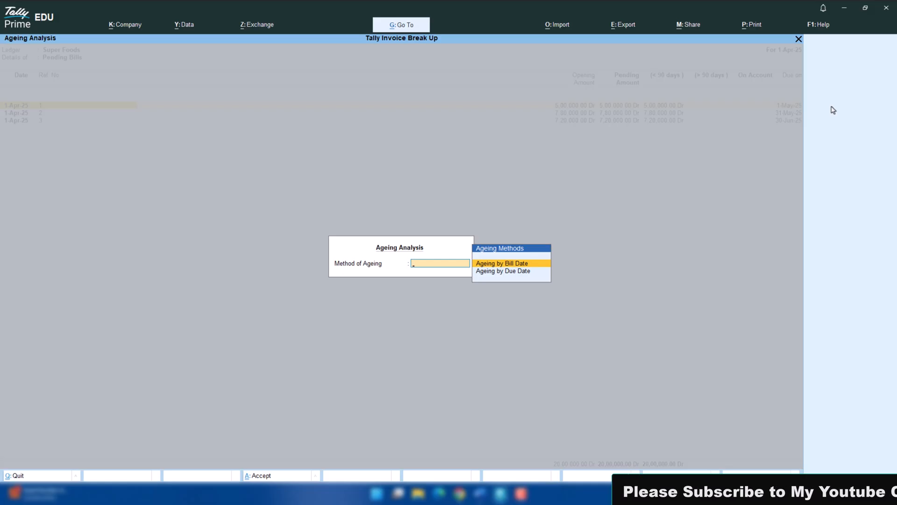
key("Return")
key("Return")
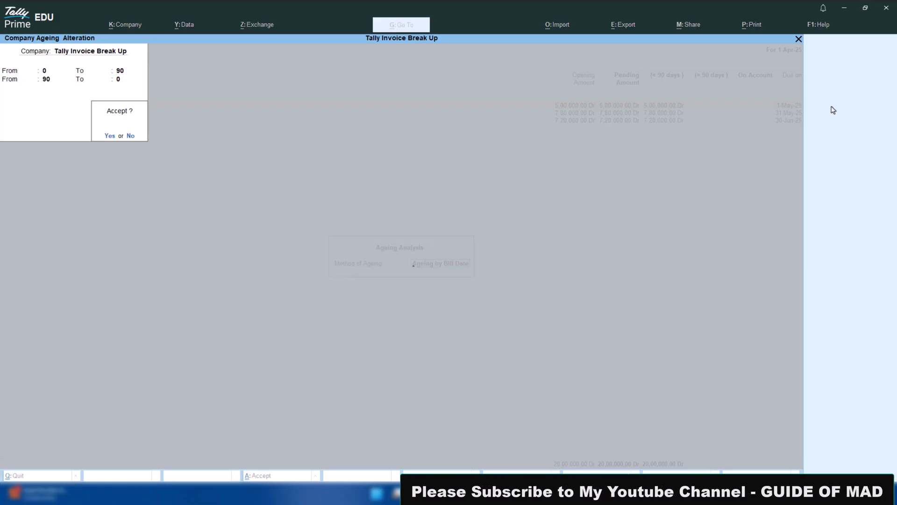
key("Return")
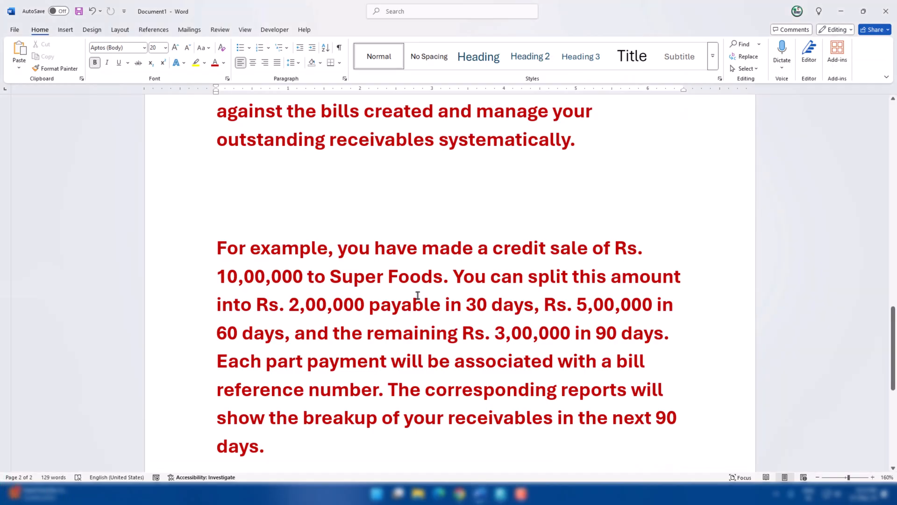
Switch to the Word document and review the notes on splitting a credit sale, back up to the sample SuperFoods bill-wise details.
scroll(418, 295, "up", 8)
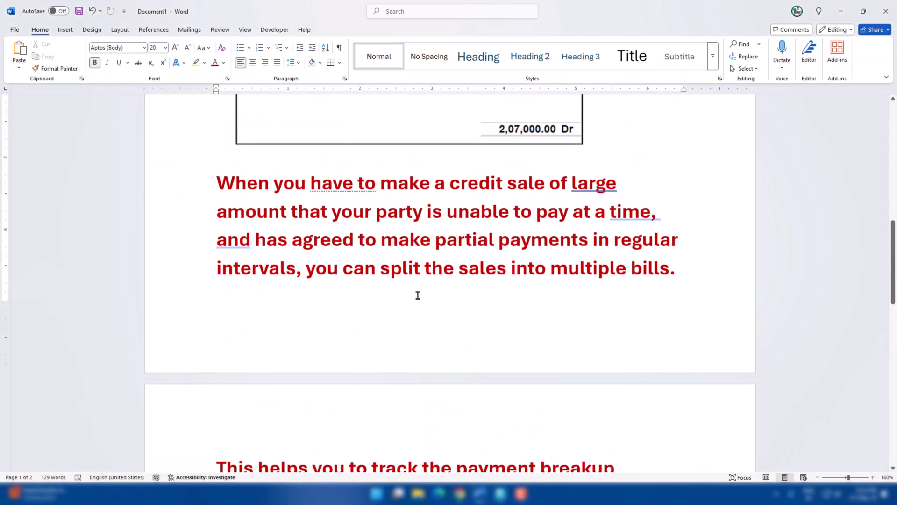
scroll(417, 295, "up", 1)
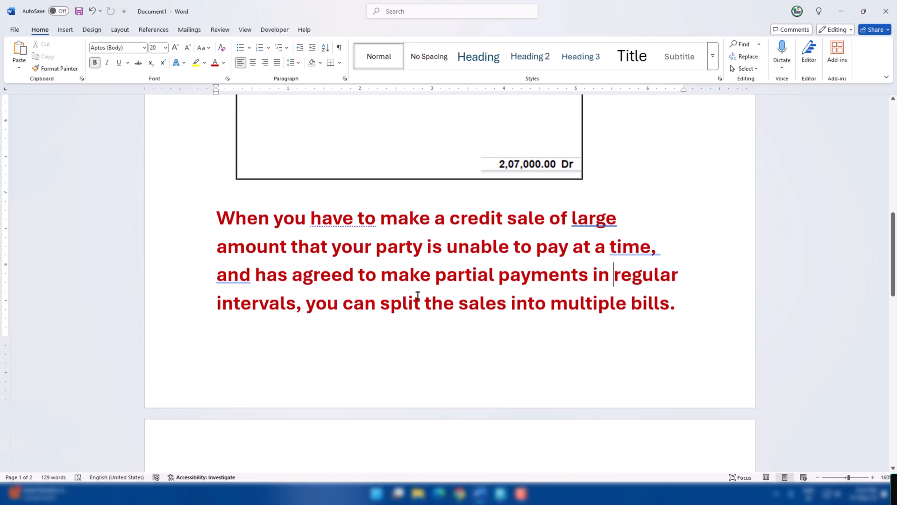
scroll(424, 296, "up", 8)
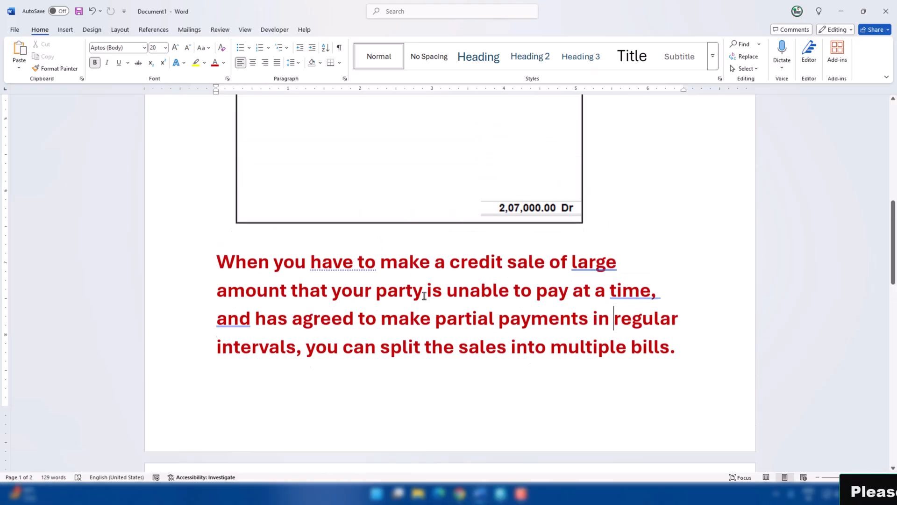
scroll(424, 296, "up", 3)
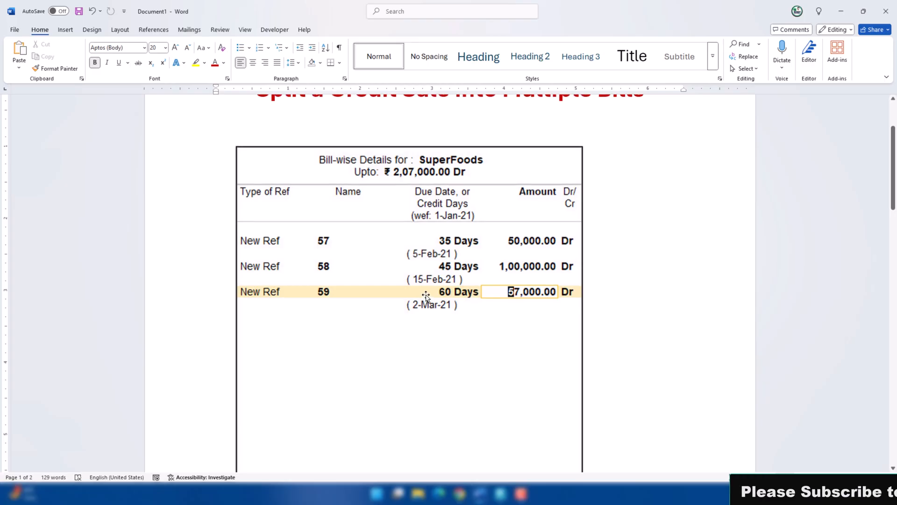